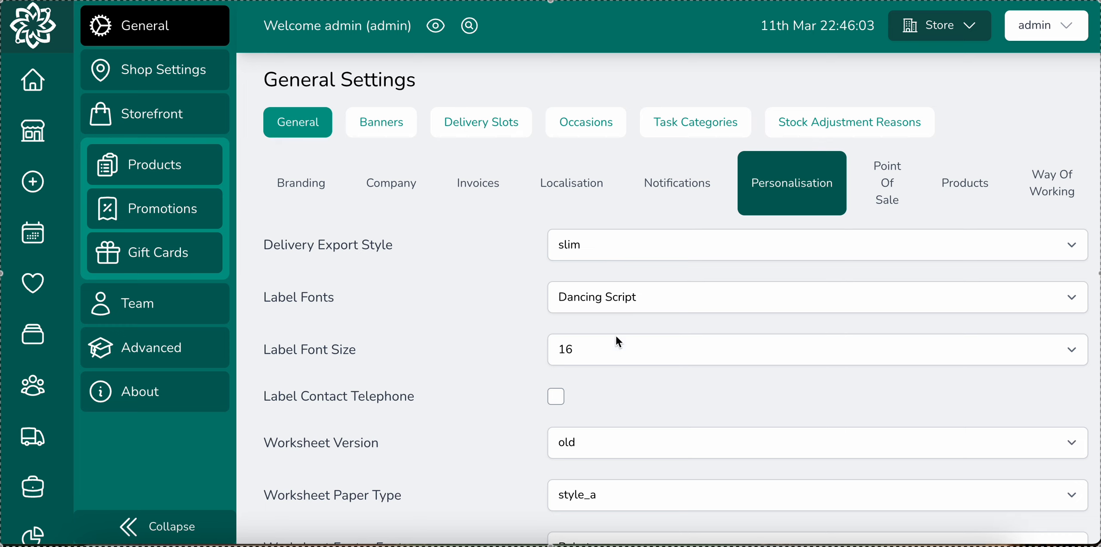
Set the store's Printable Format to worksheet in the fulfilment settings of the shop location and save the change
scroll(618, 342, "down", 3)
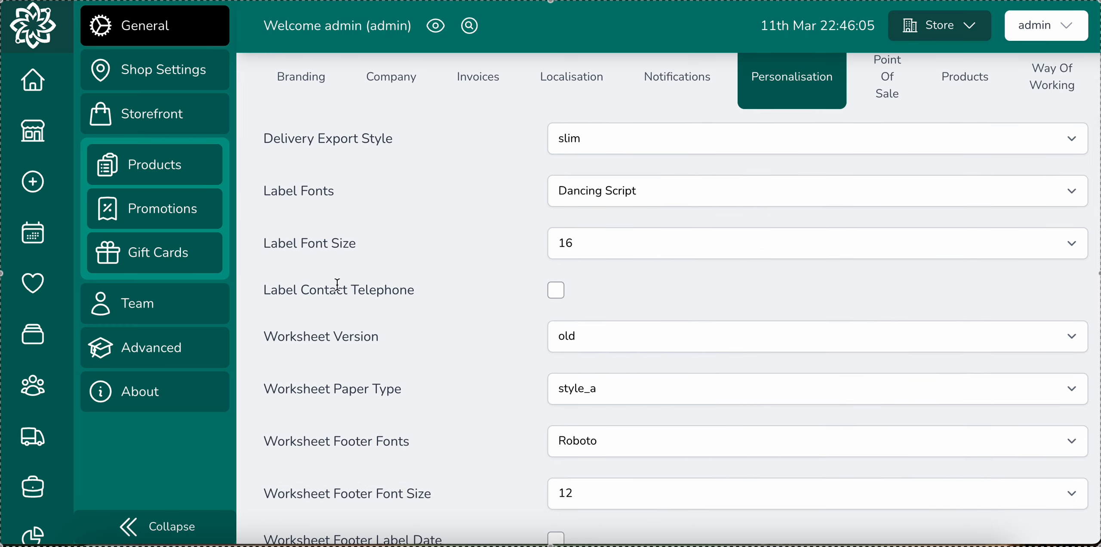
left_click(167, 82)
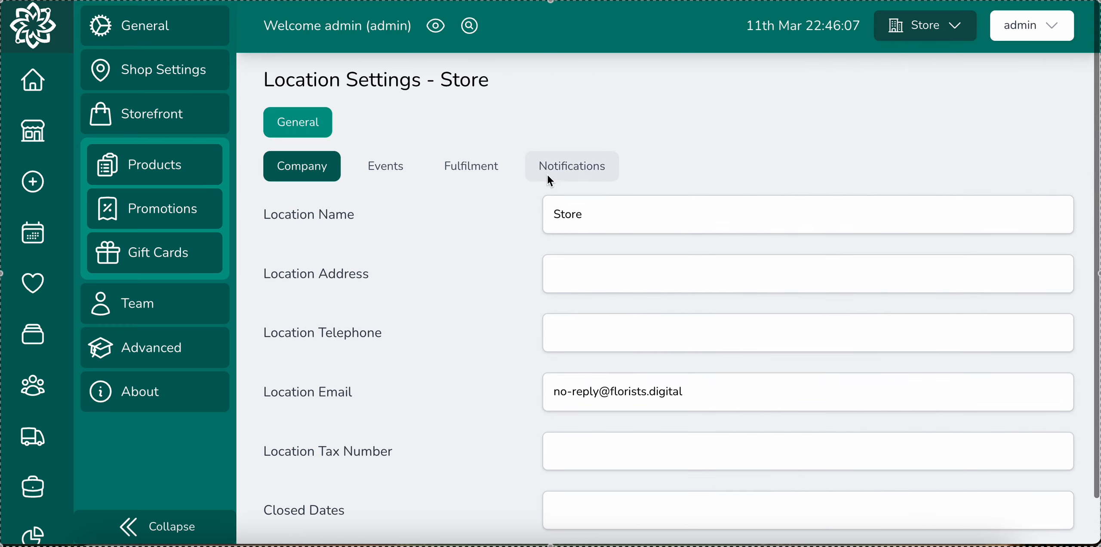
left_click(469, 176)
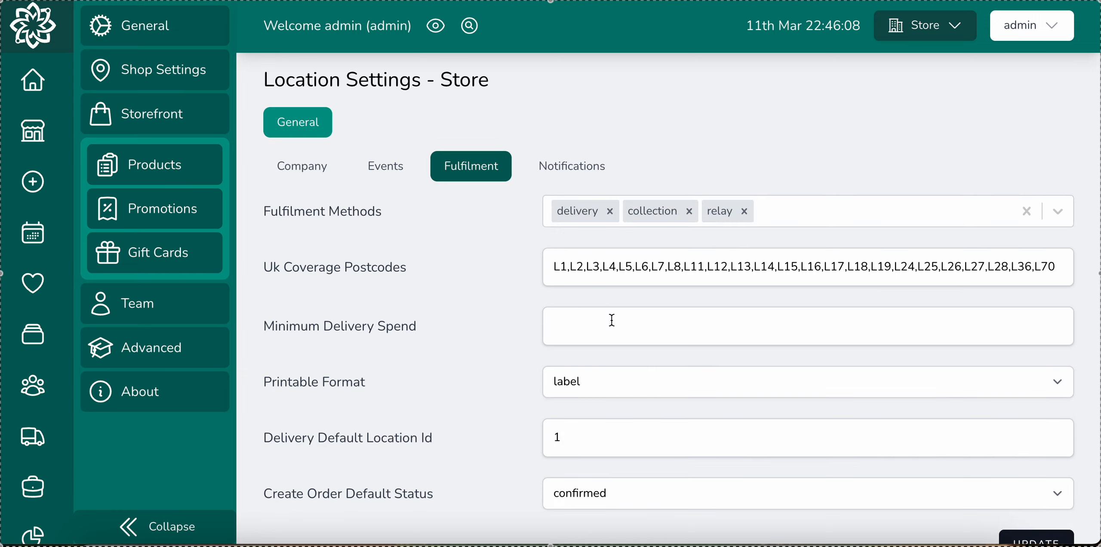
left_click(606, 391)
left_click(600, 403)
scroll(926, 449, "down", 1)
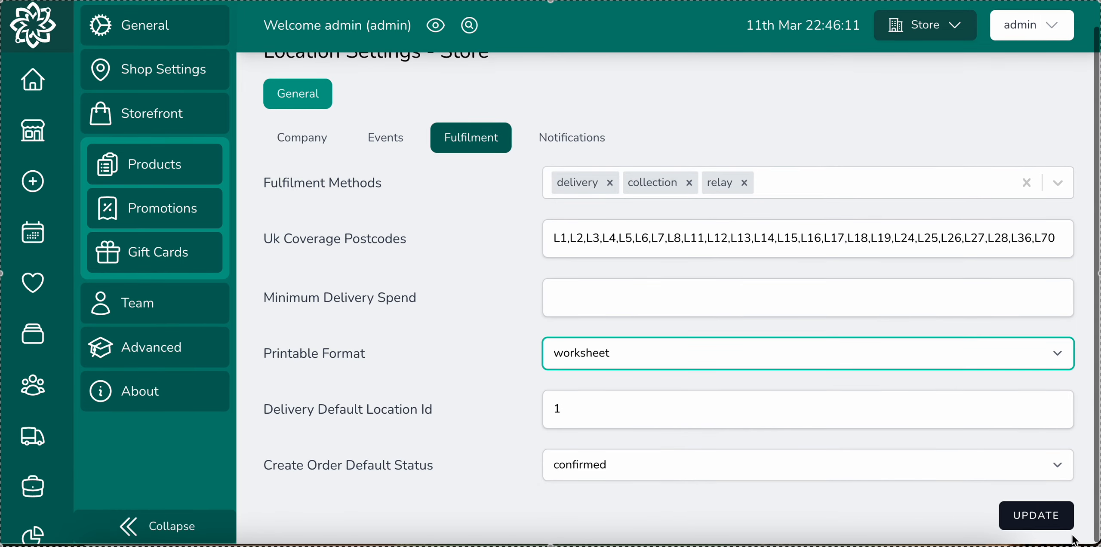
left_click(1045, 517)
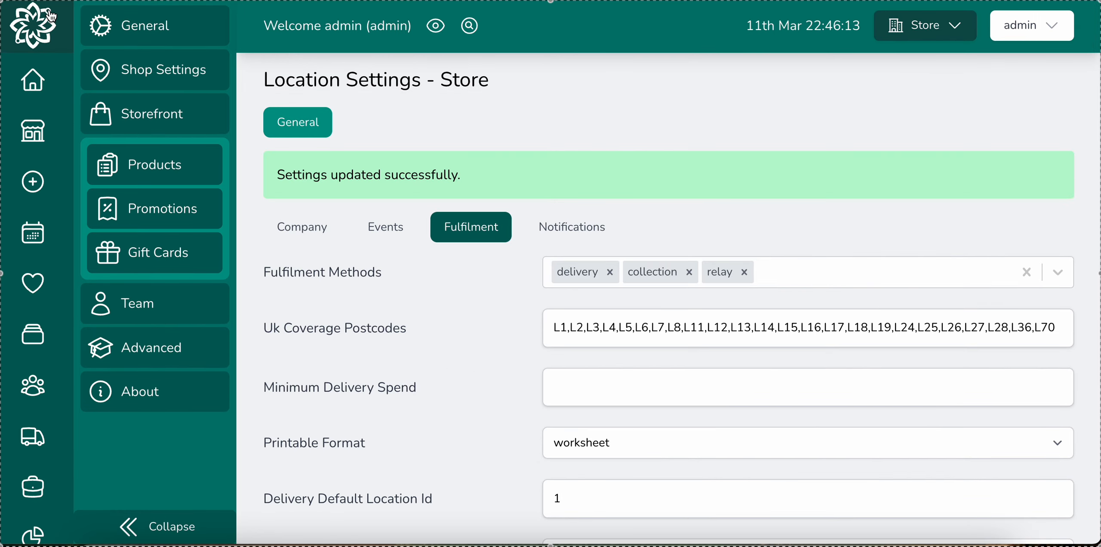
Set the Worksheet Version to new in the general personalisation settings
left_click(129, 73)
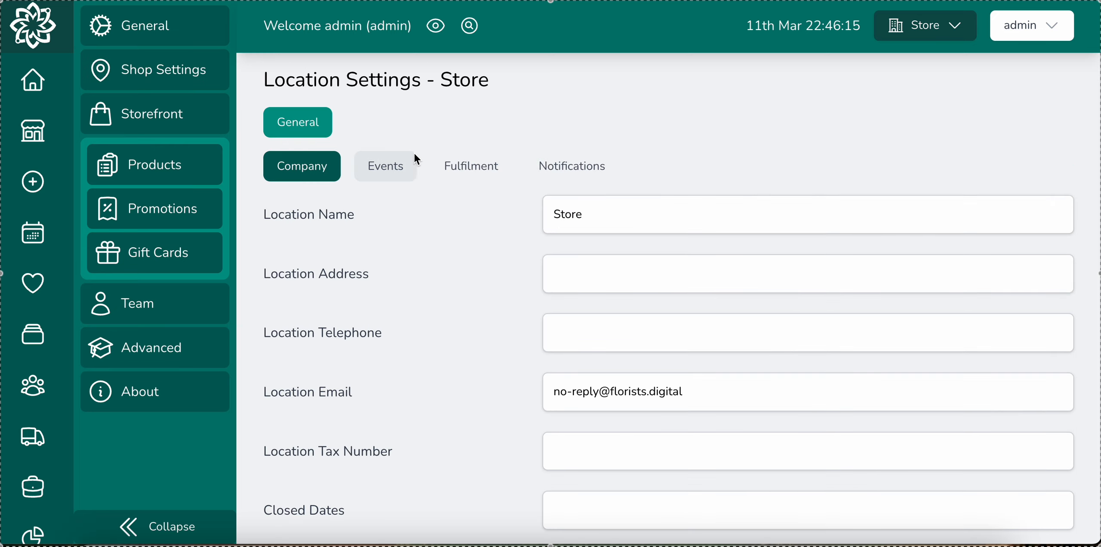
left_click(209, 41)
left_click(795, 186)
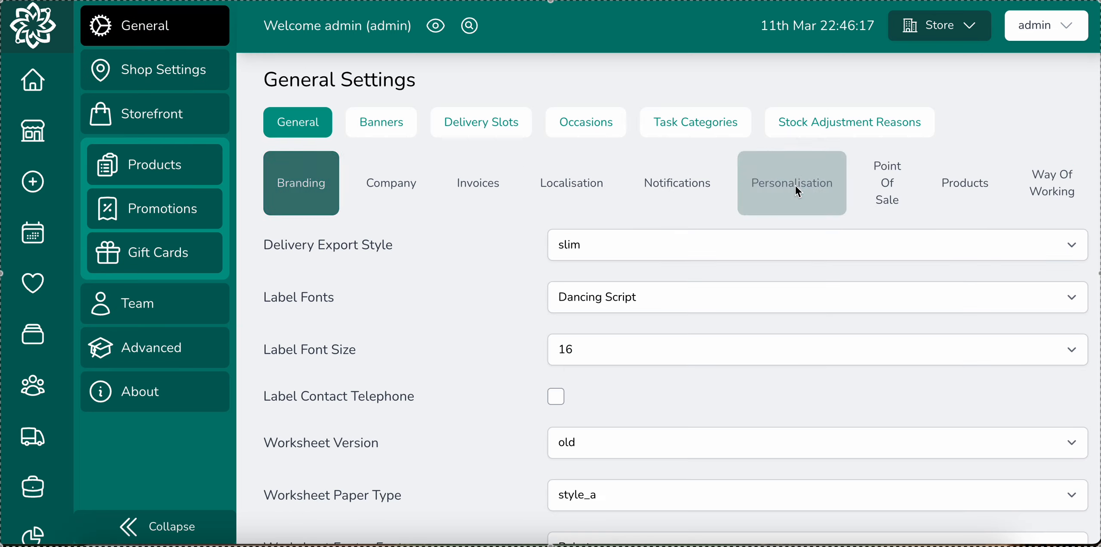
scroll(734, 383, "down", 5)
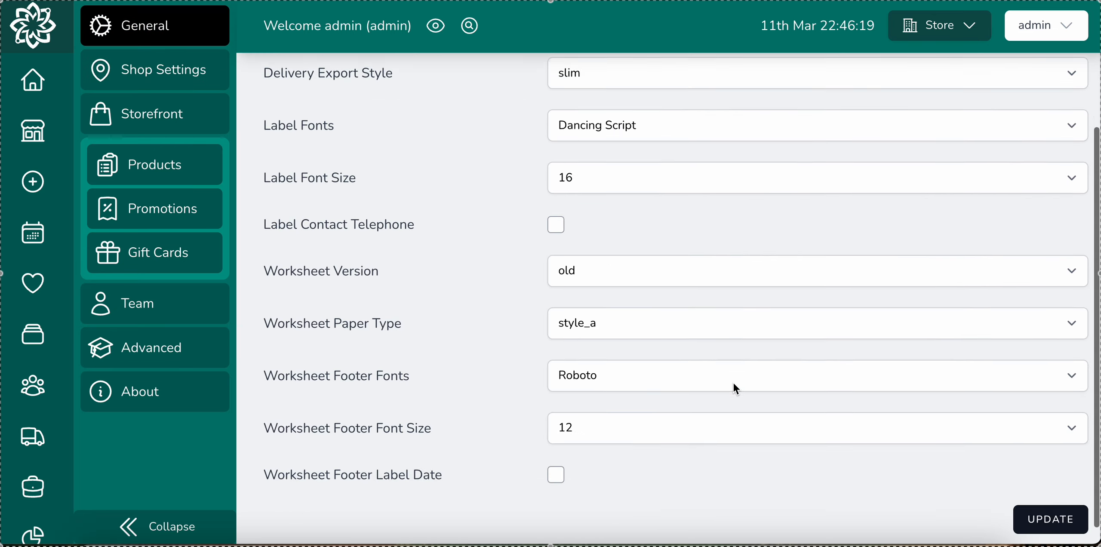
left_click(610, 275)
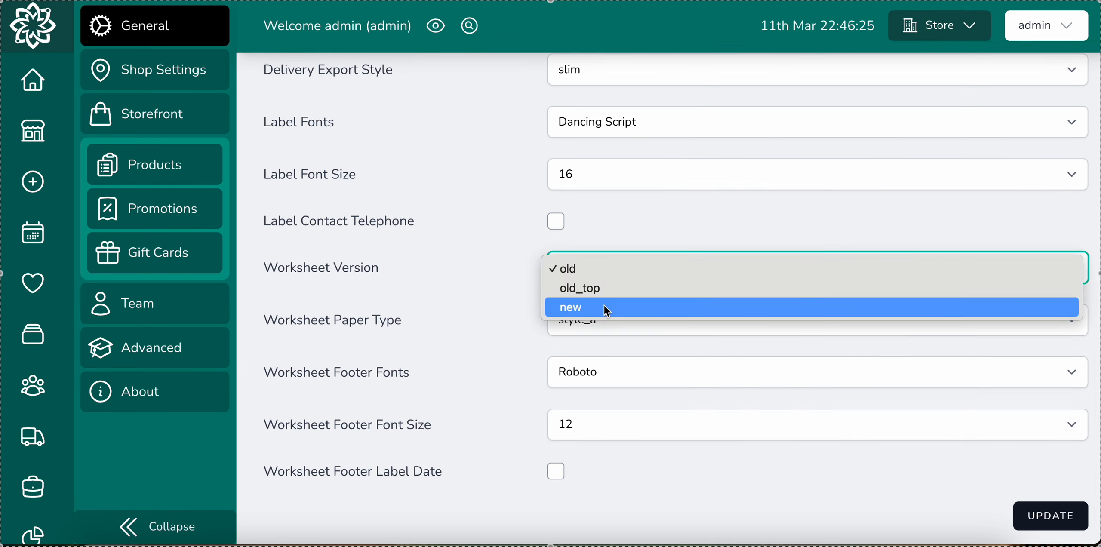
left_click(625, 233)
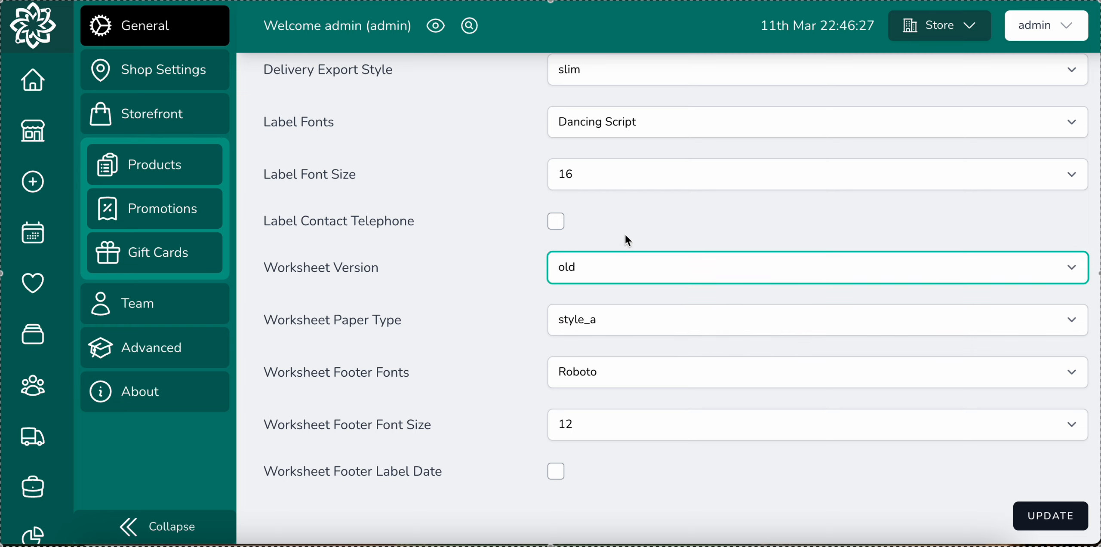
left_click(604, 268)
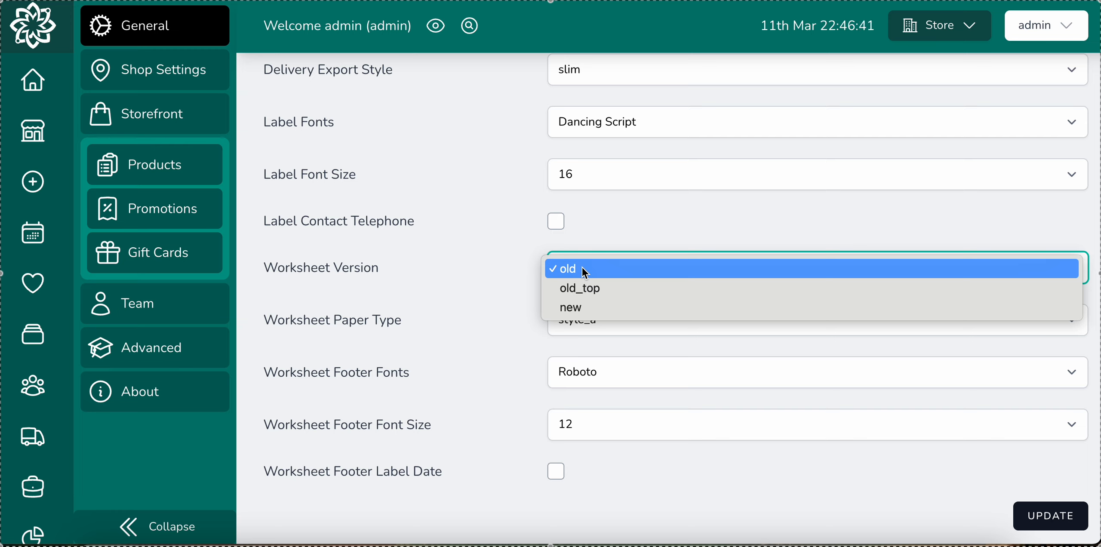
left_click(589, 313)
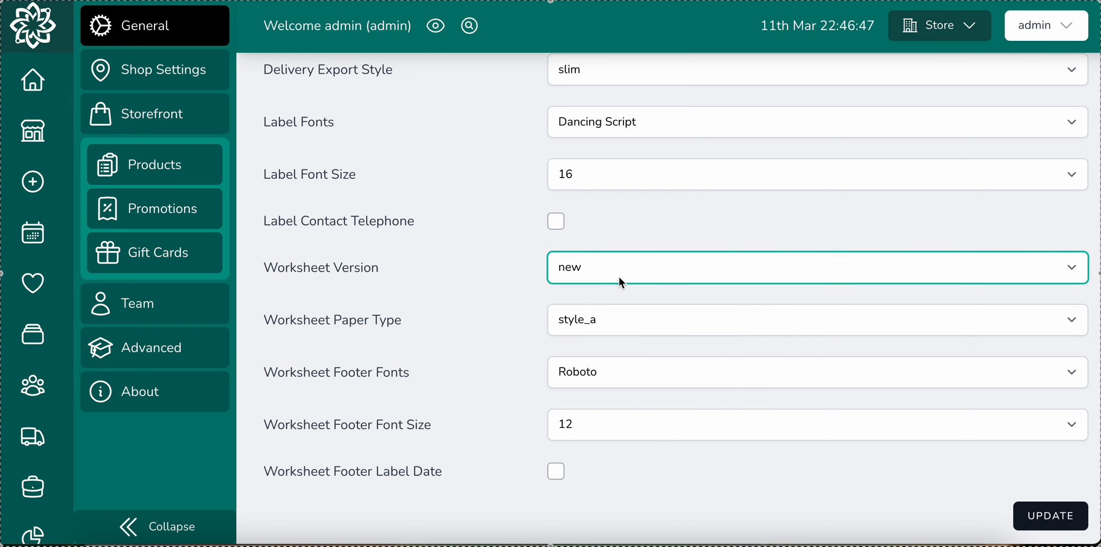
Try old_top as the Worksheet Version and switch it back to new
left_click(620, 277)
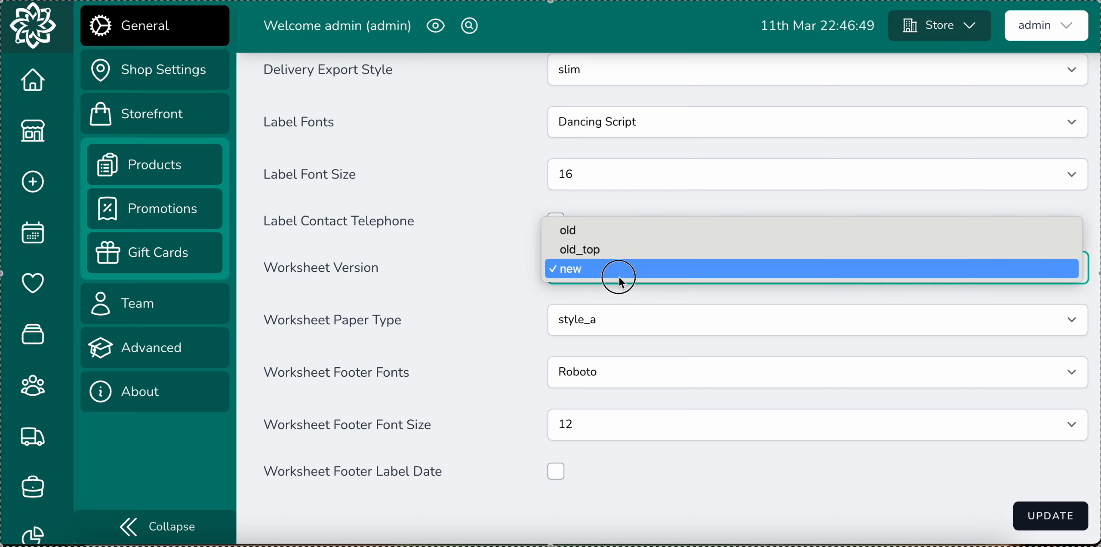
left_click(589, 257)
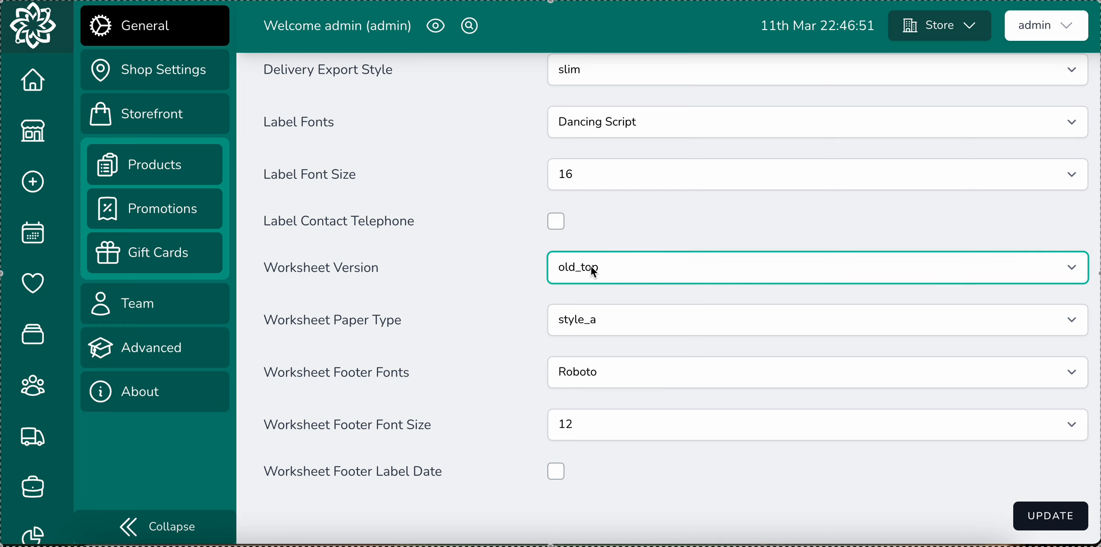
left_click(591, 267)
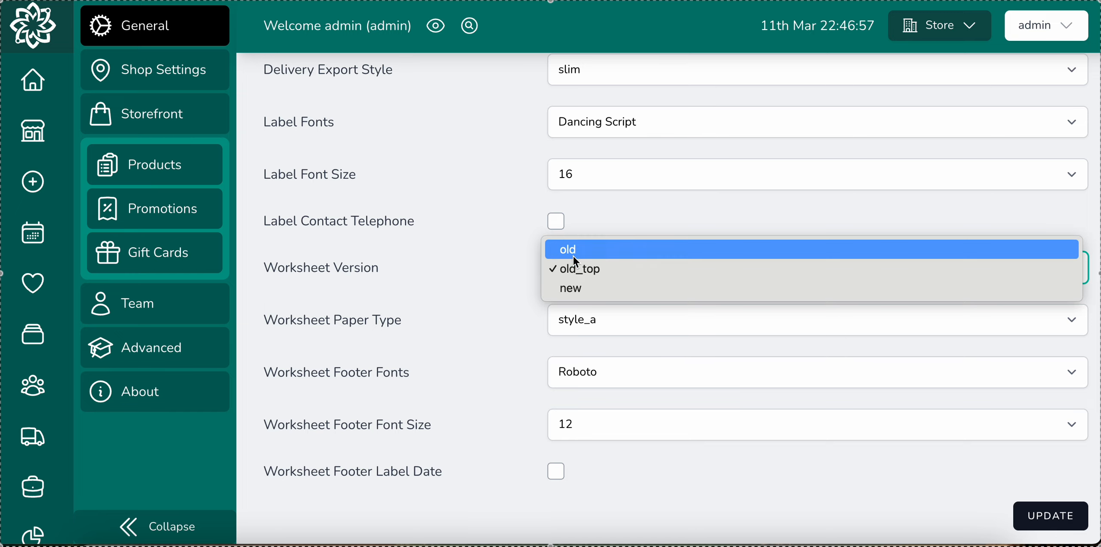
left_click(589, 293)
left_click(610, 278)
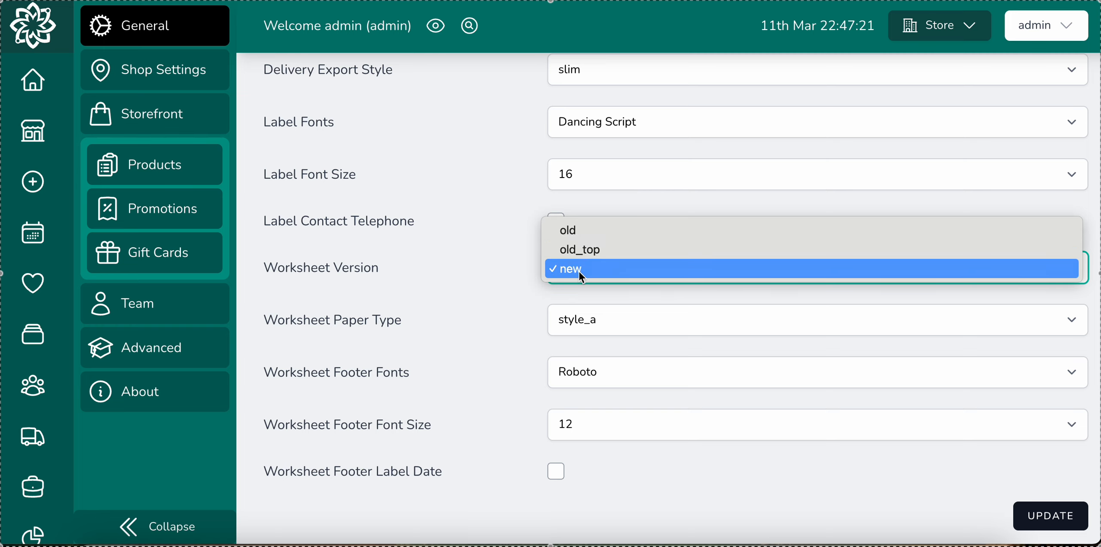
left_click(579, 272)
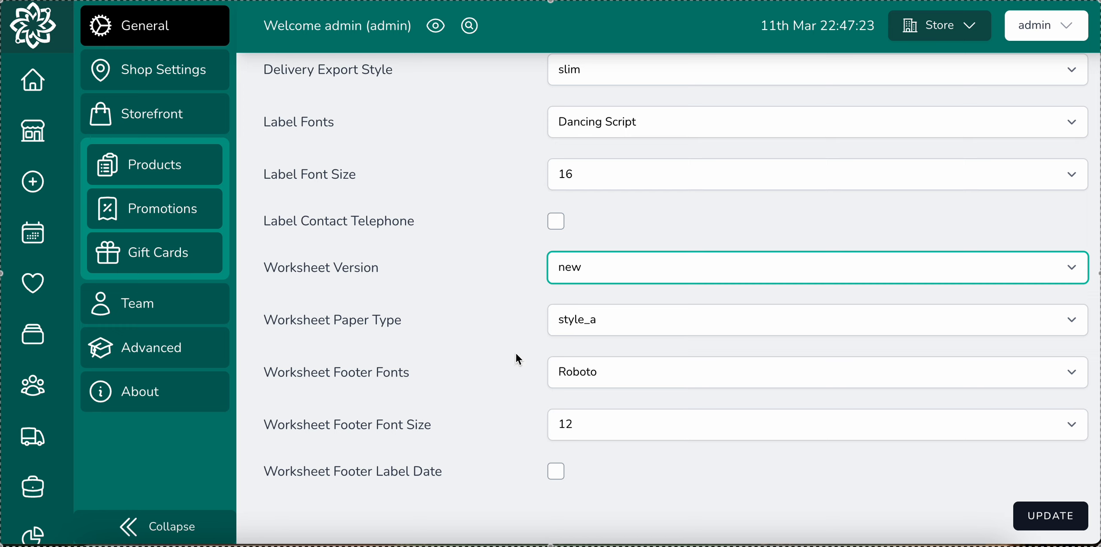
Review the Worksheet Paper Type options, keep style_a, and save the personalisation settings
left_click(609, 320)
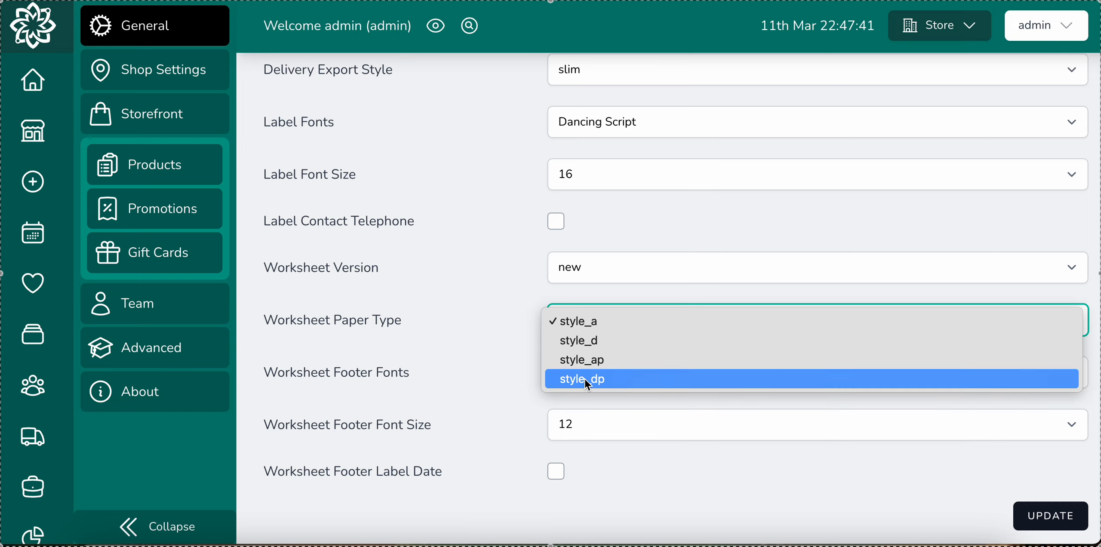
left_click(514, 320)
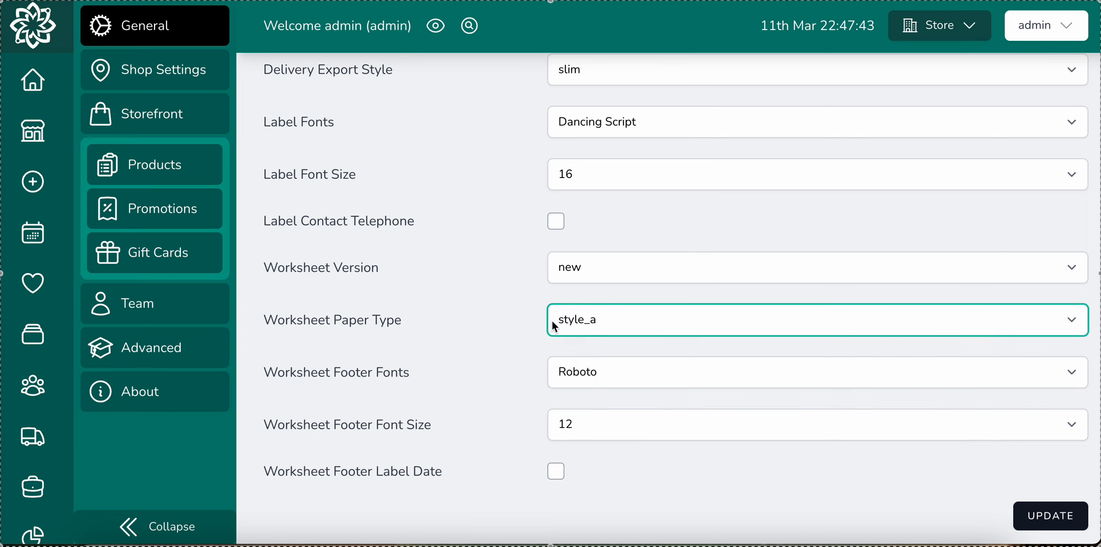
scroll(535, 307, "up", 2)
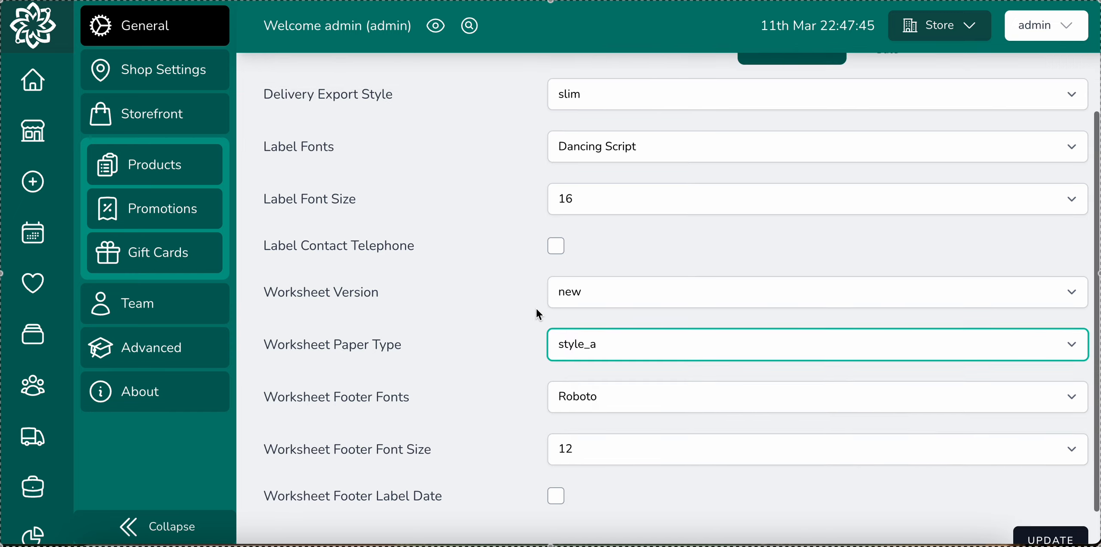
scroll(535, 312, "down", 2)
scroll(536, 337, "up", 2)
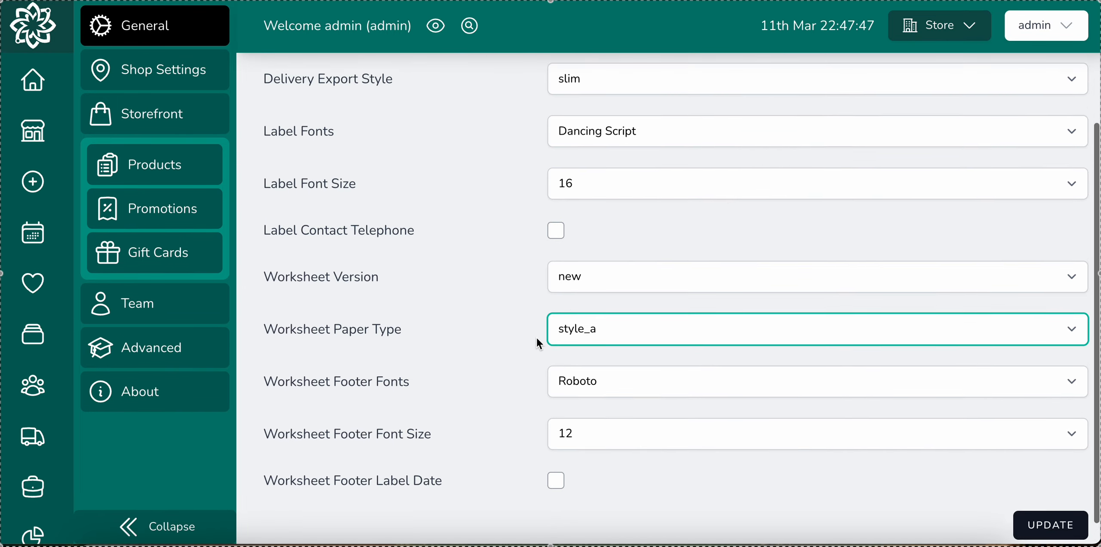
scroll(536, 337, "down", 2)
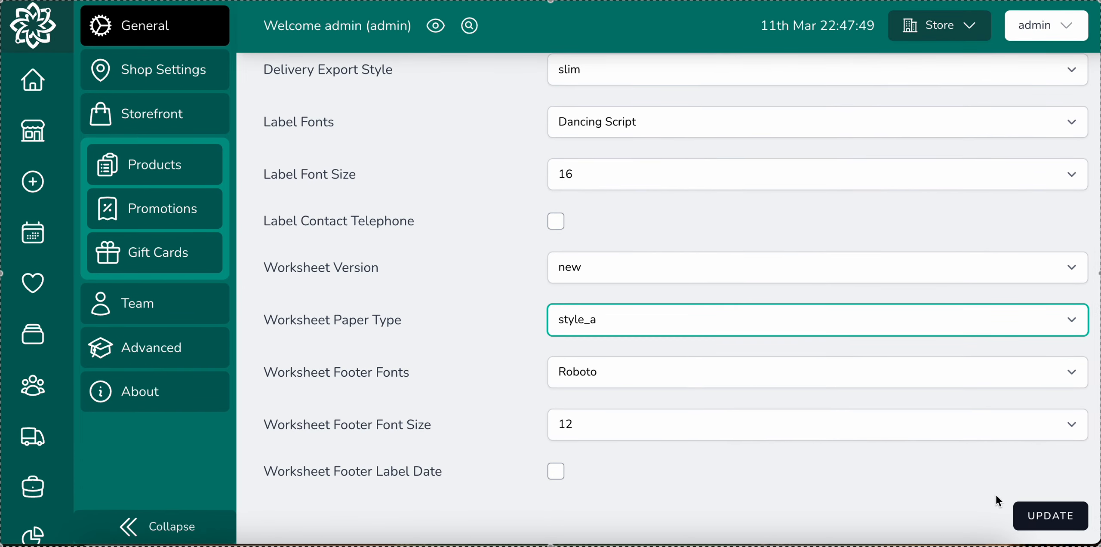
left_click(1037, 518)
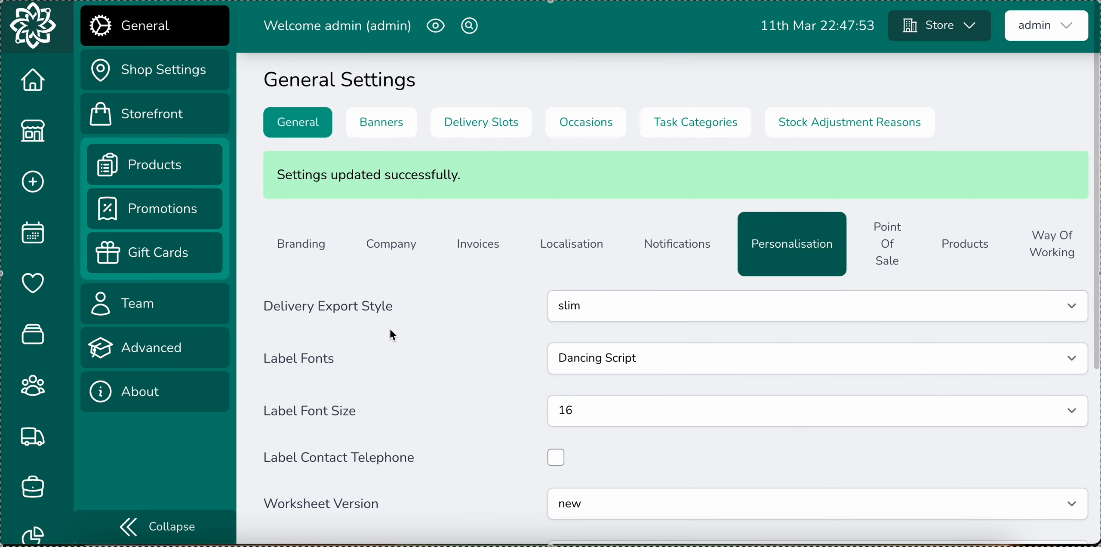
Open the printable worksheet of the first order due tomorrow, examine its layout, and return to the orders dashboard
left_click(33, 80)
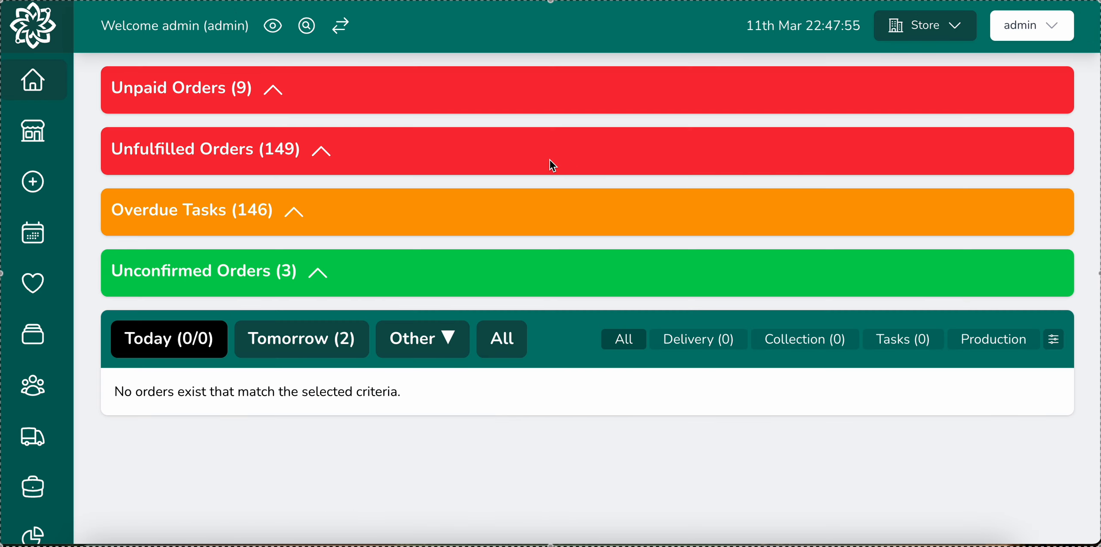
left_click(331, 339)
left_click(988, 436)
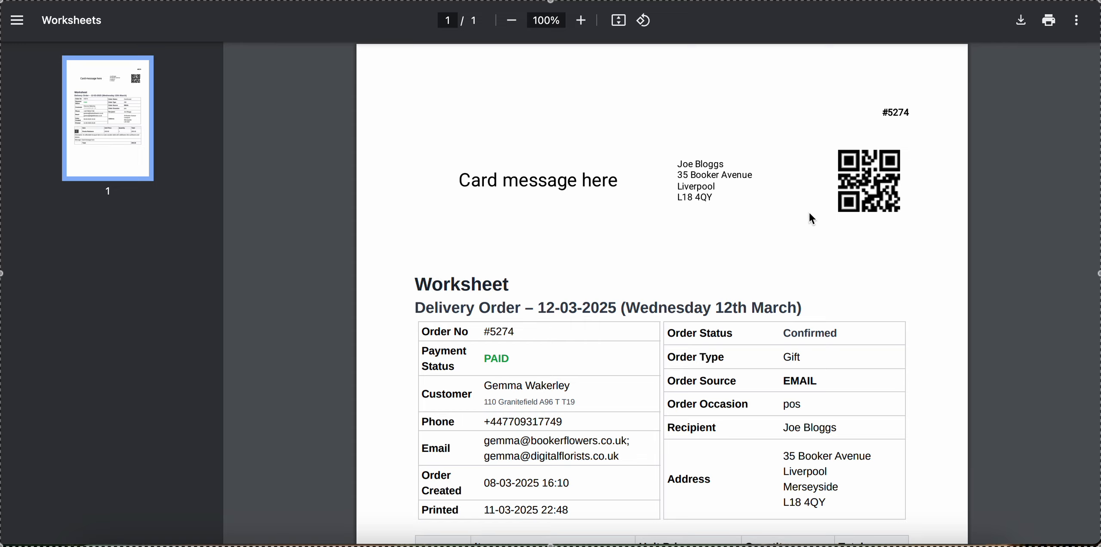
scroll(664, 239, "down", 3)
scroll(688, 241, "up", 3)
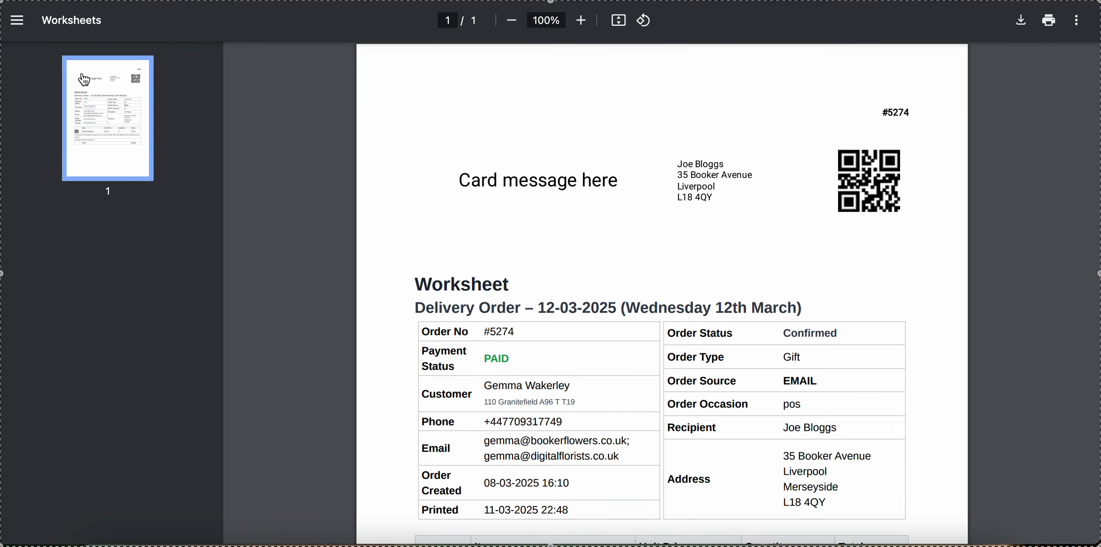
left_click(95, 0)
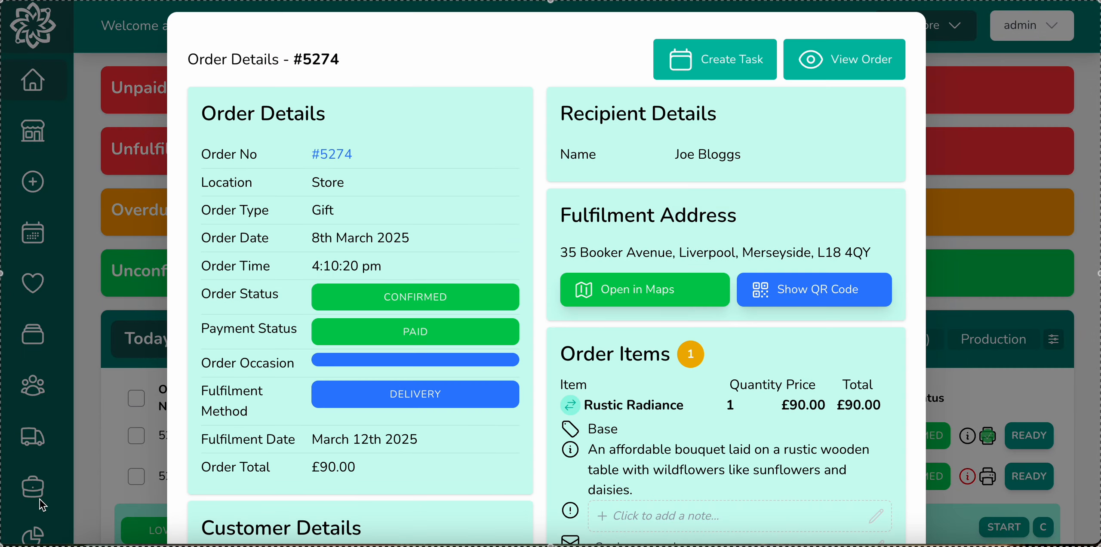
scroll(39, 502, "down", 10)
left_click(99, 490)
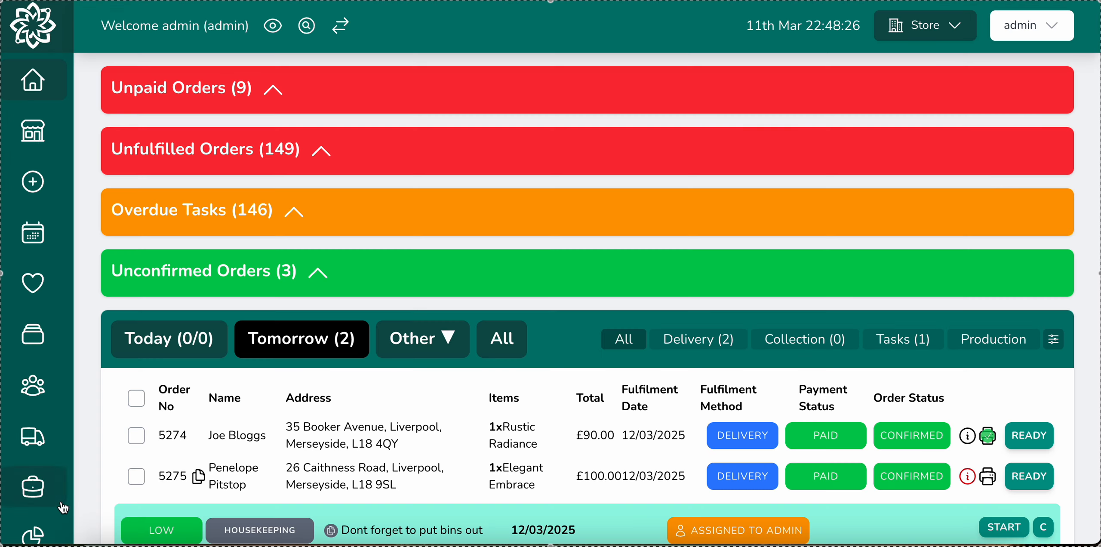
Set the worksheet footer font to Dancing Script at size 14 in the personalisation settings and save
left_click(35, 490)
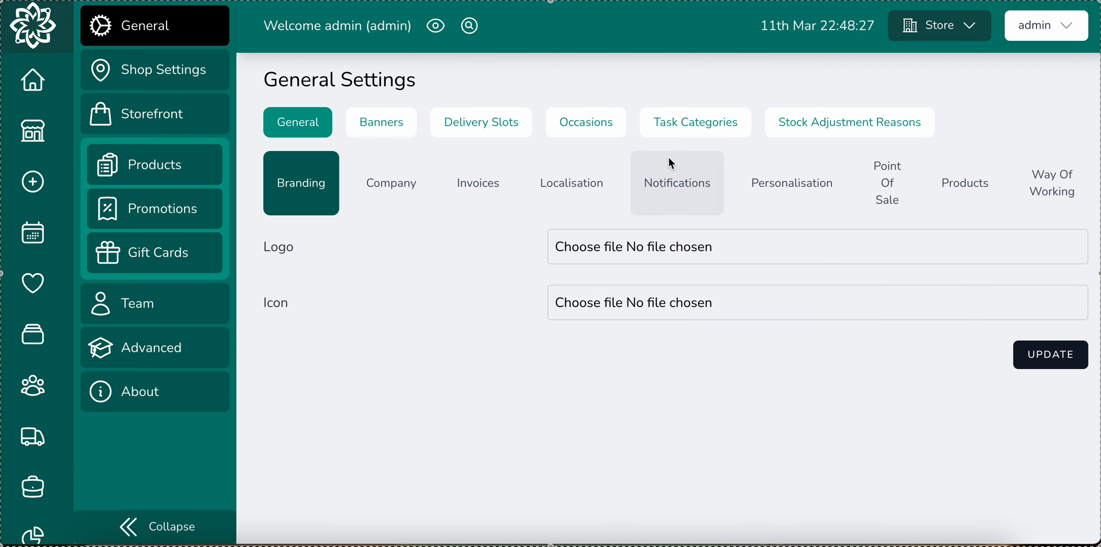
left_click(771, 181)
scroll(654, 314, "down", 4)
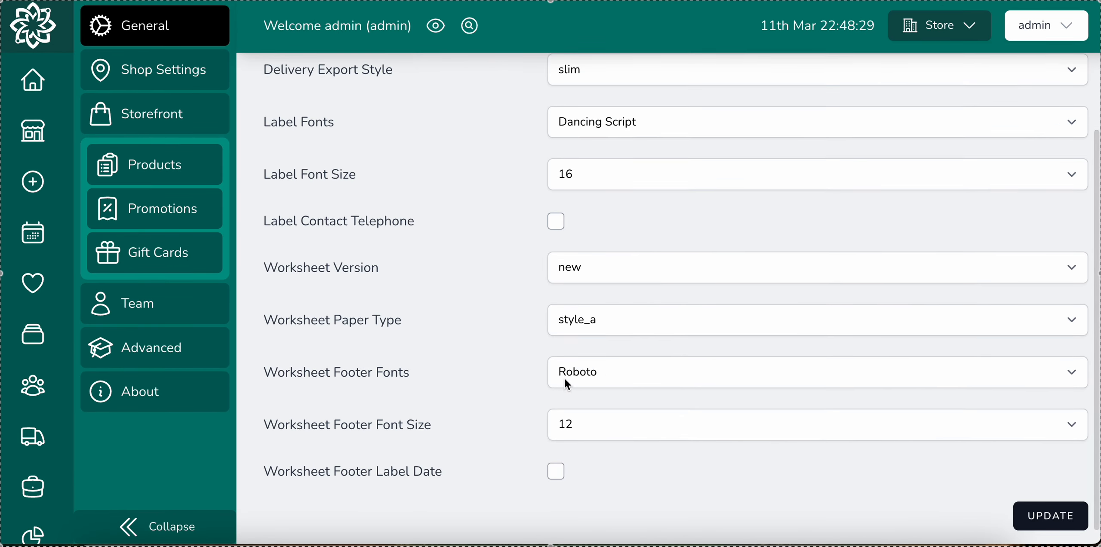
left_click(565, 380)
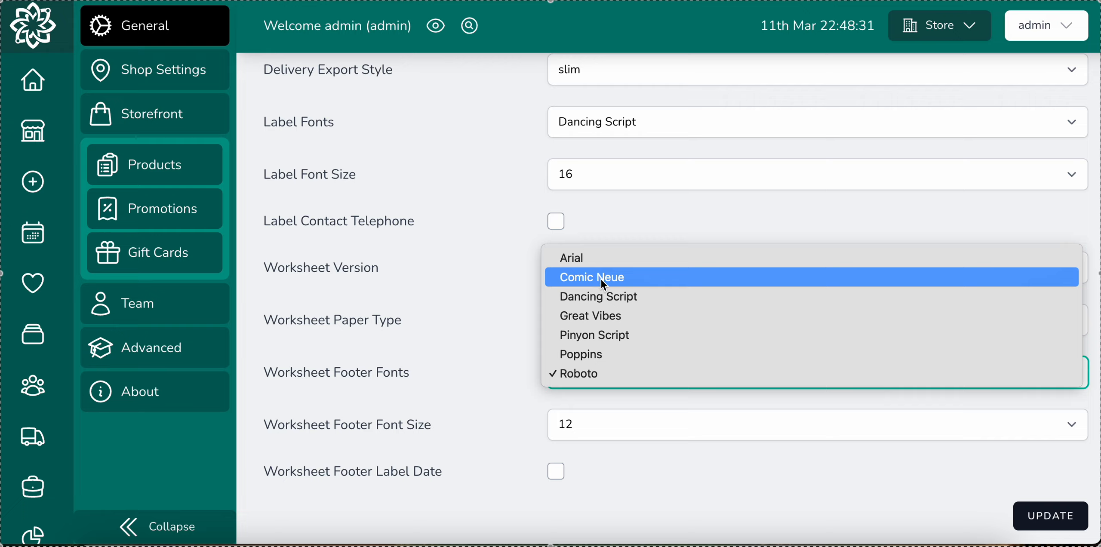
left_click(605, 296)
left_click(590, 423)
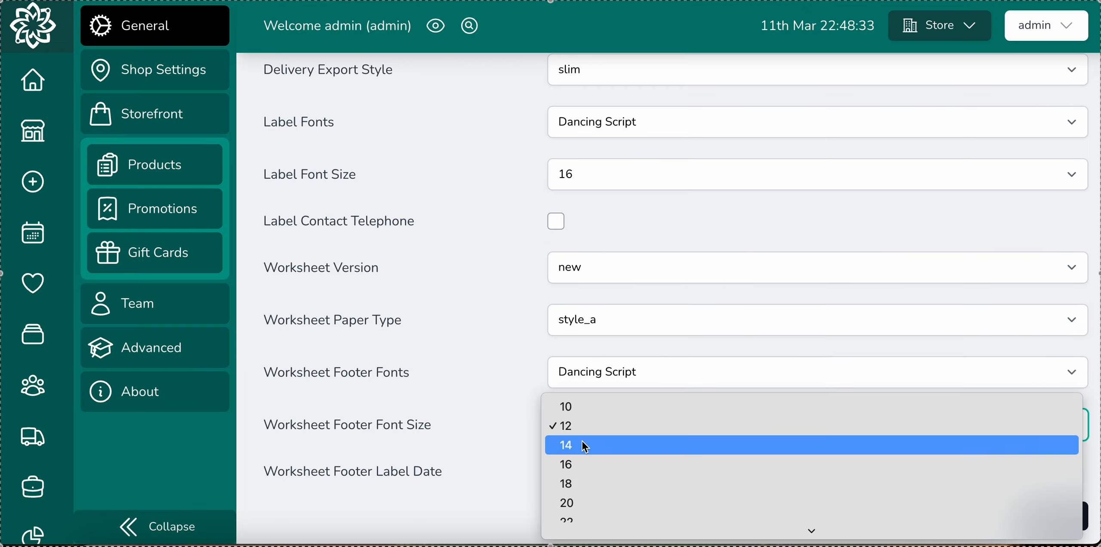
left_click(585, 445)
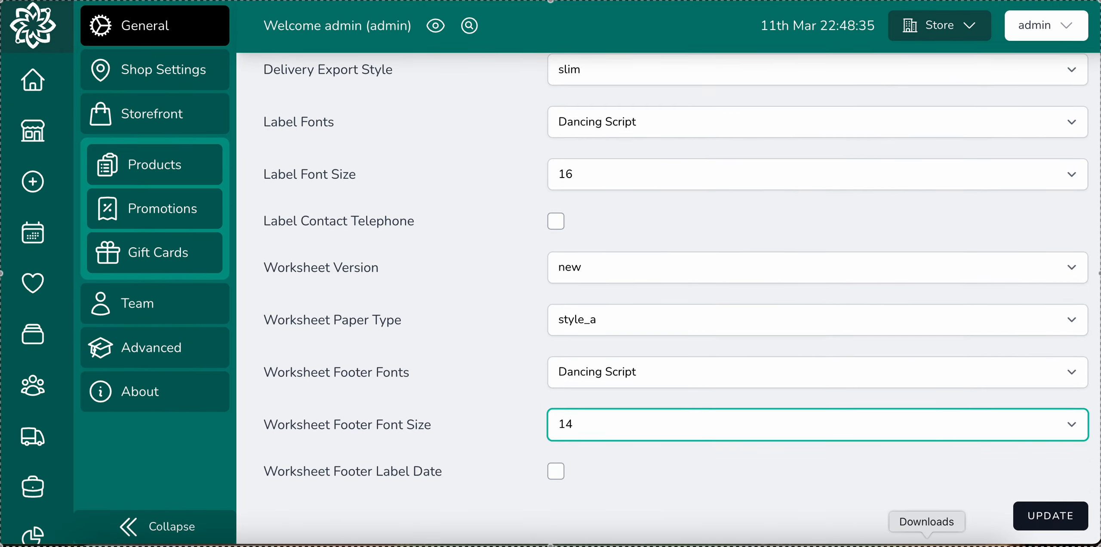
left_click(1052, 518)
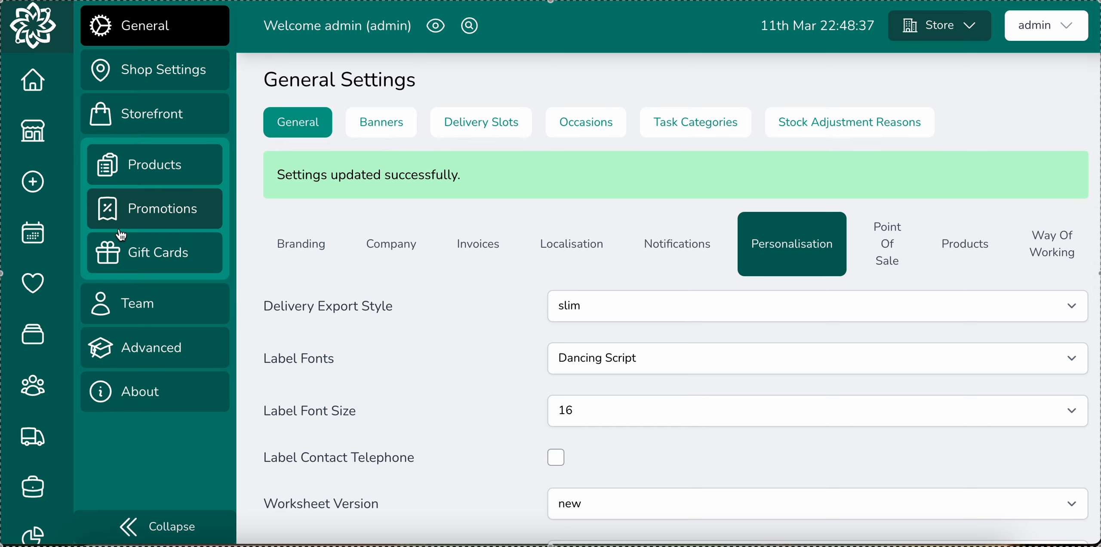
Check the footer font on the printable worksheet of the first order due tomorrow, and return to the orders dashboard
left_click(32, 80)
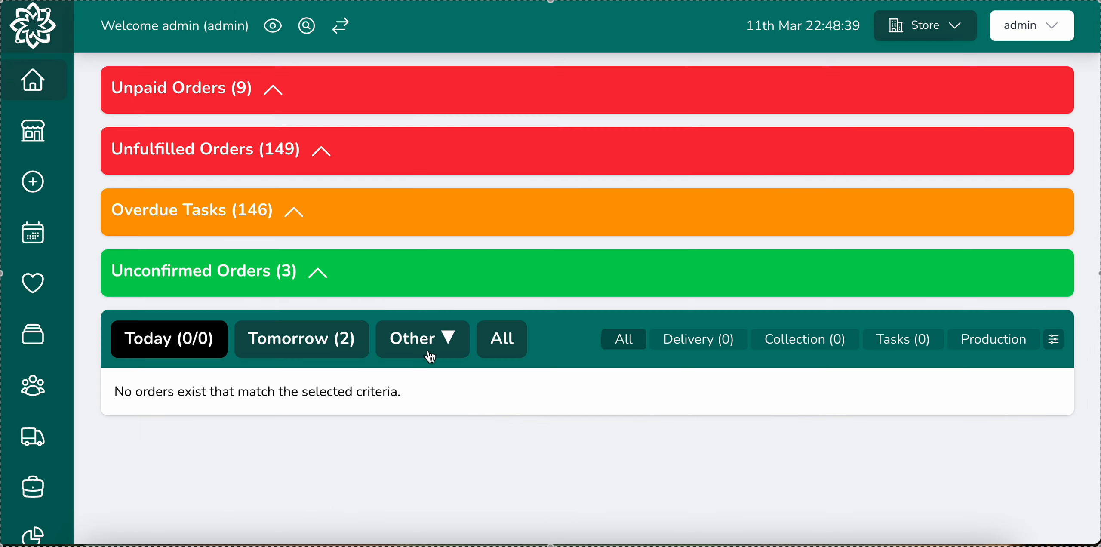
left_click(318, 340)
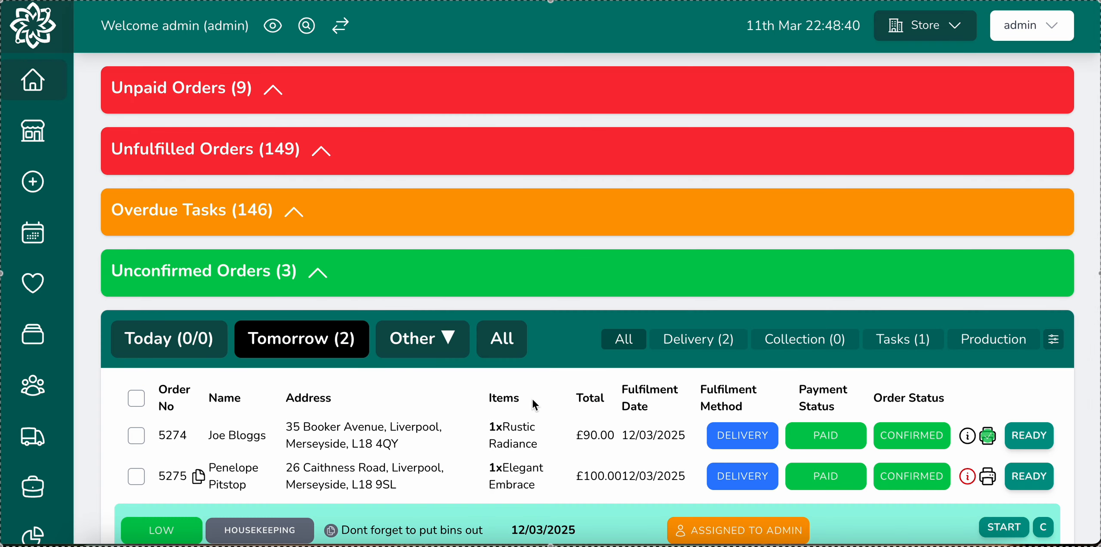
left_click(996, 441)
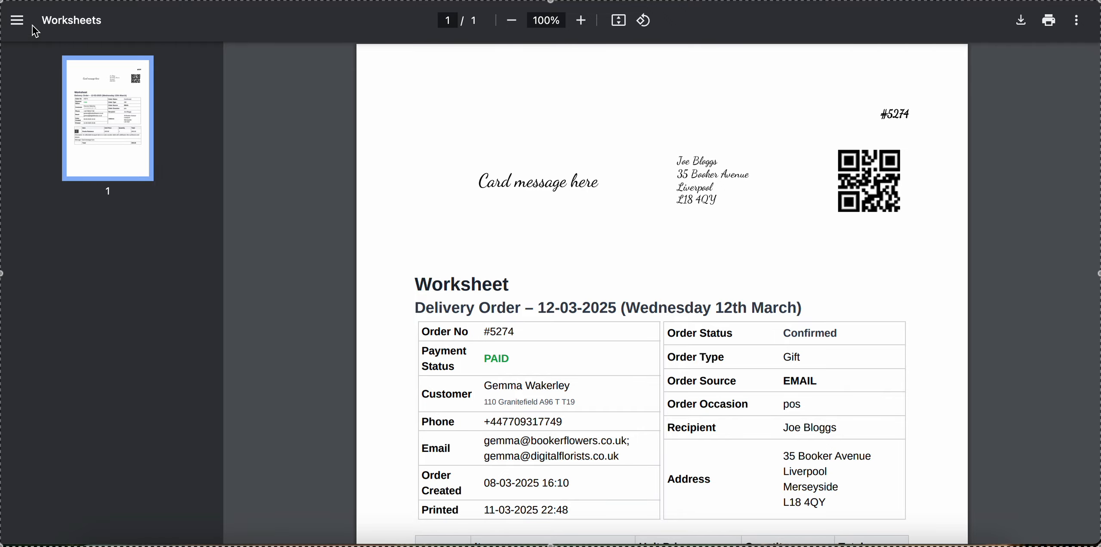
key("super+w")
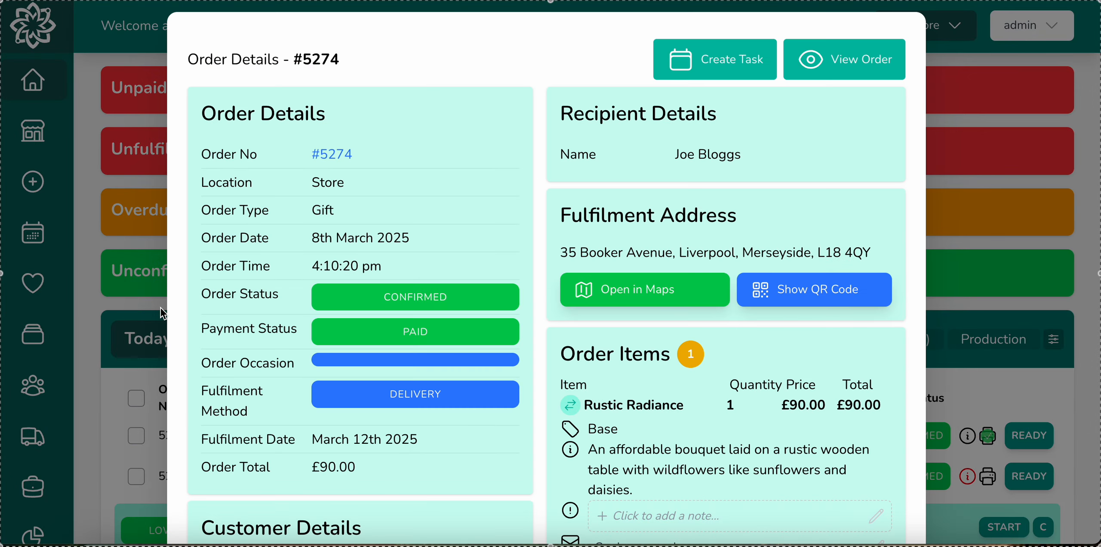
left_click(85, 507)
Set the Worksheet Version to old_top in the general personalisation settings and save
scroll(46, 499, "down", 3)
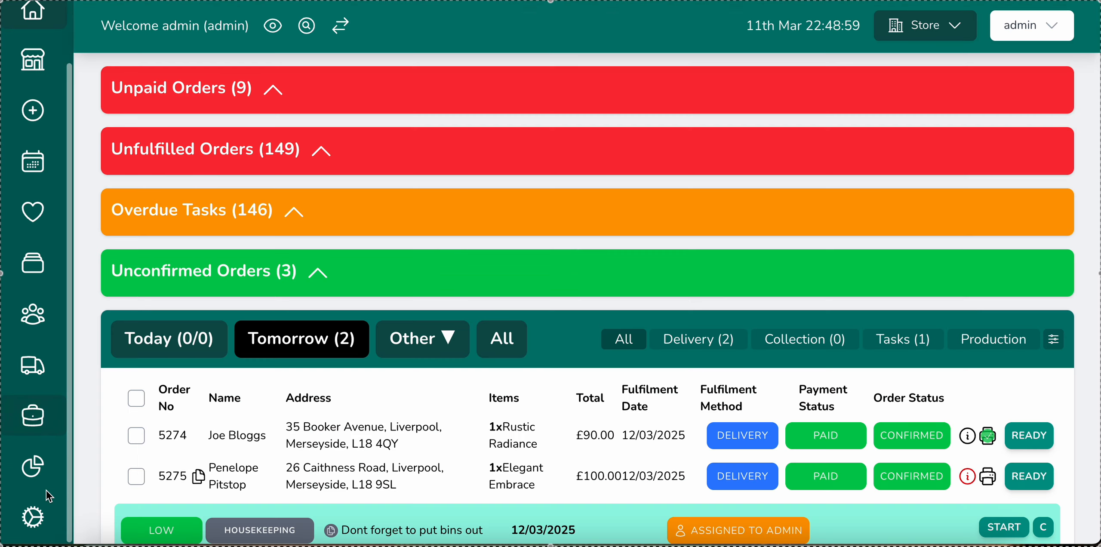
left_click(35, 518)
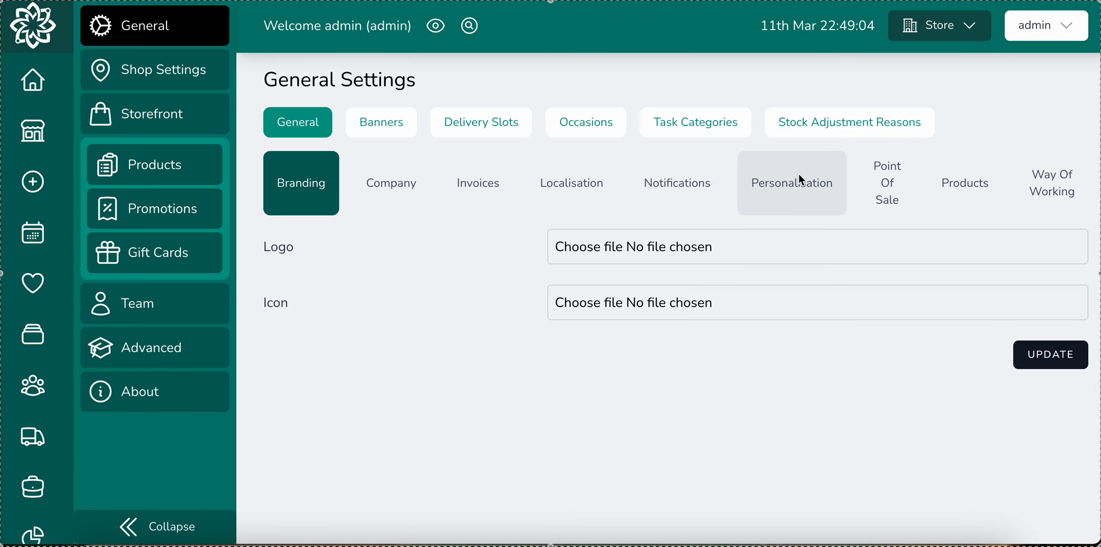
left_click(782, 193)
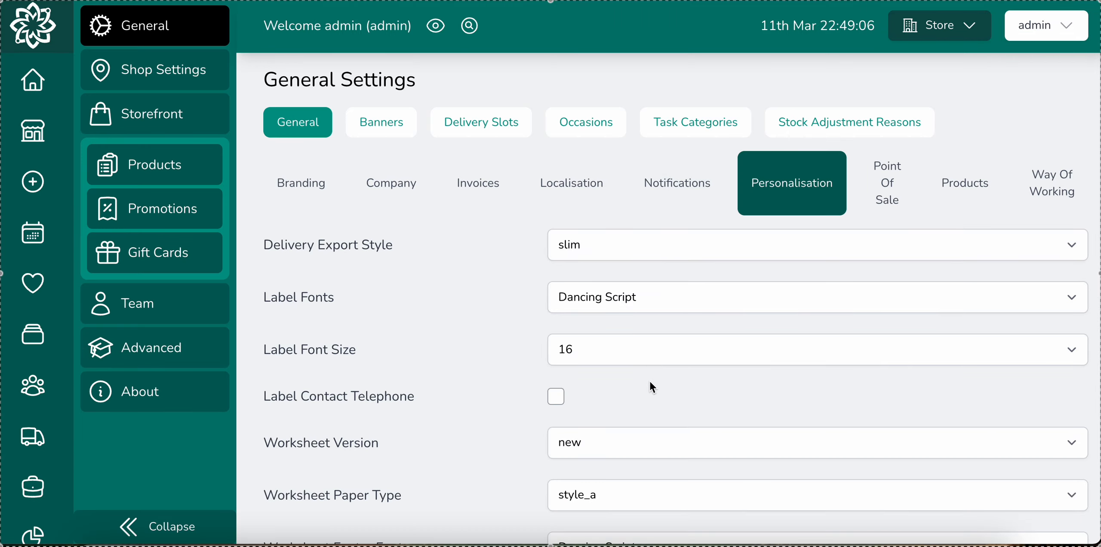
scroll(650, 381, "down", 3)
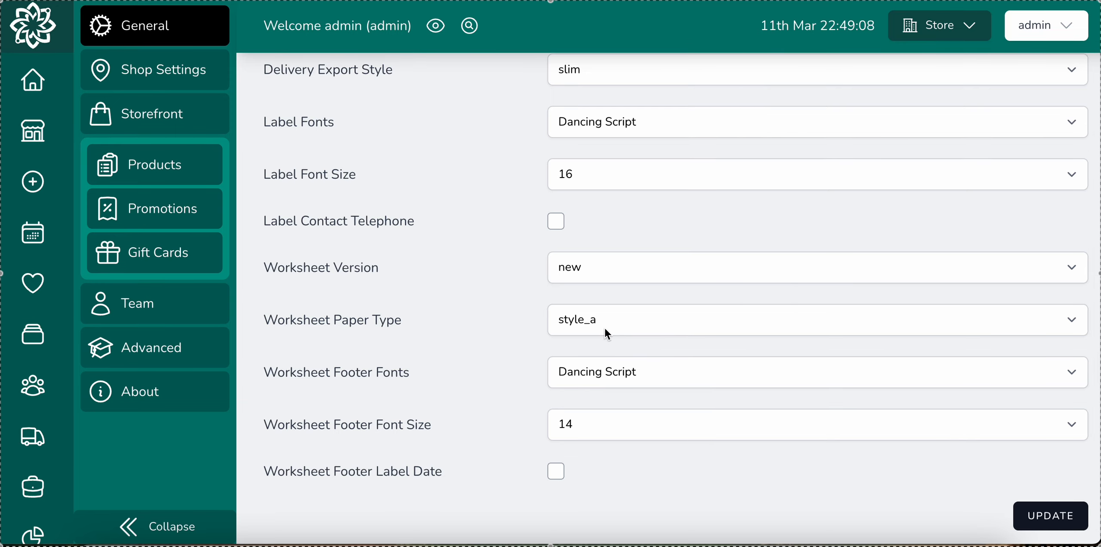
left_click(611, 267)
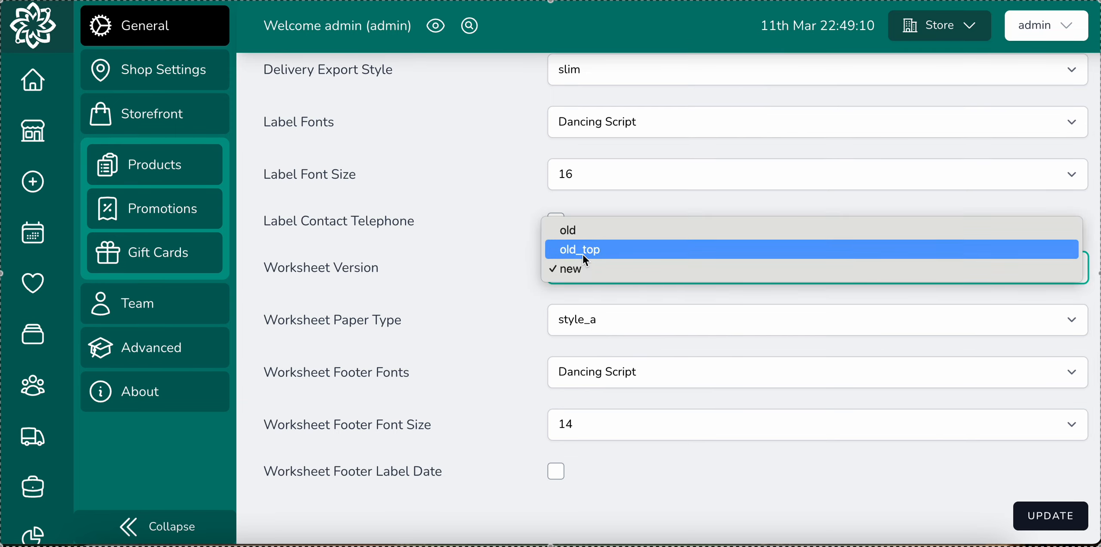
left_click(583, 254)
left_click(1050, 515)
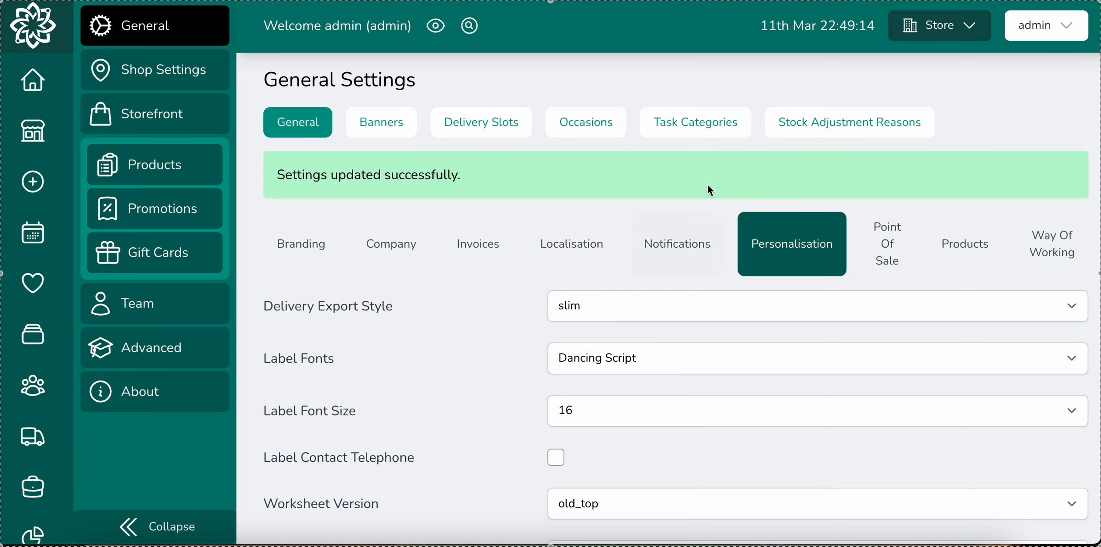
scroll(707, 184, "down", 5)
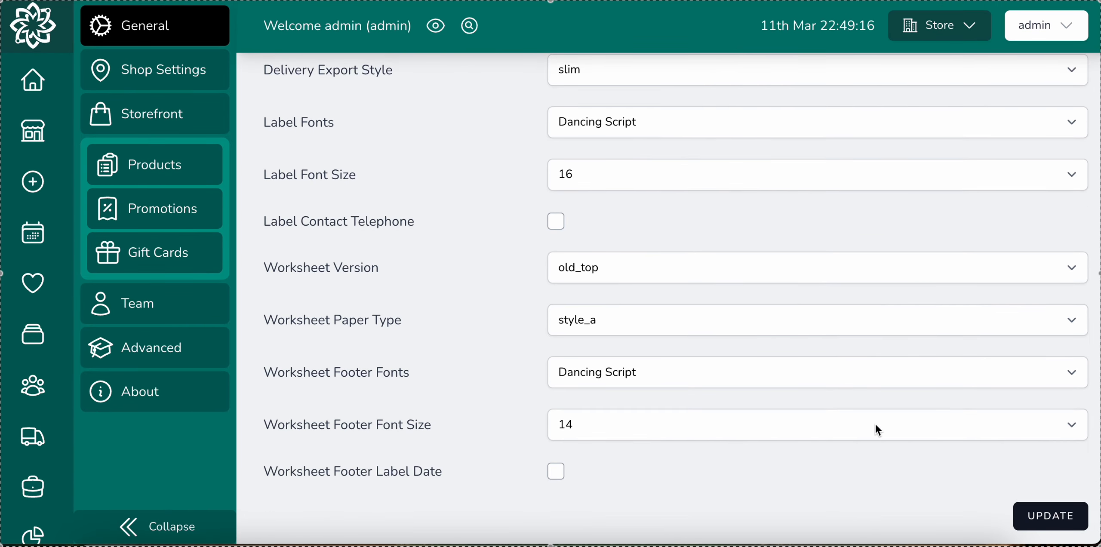
left_click(1057, 514)
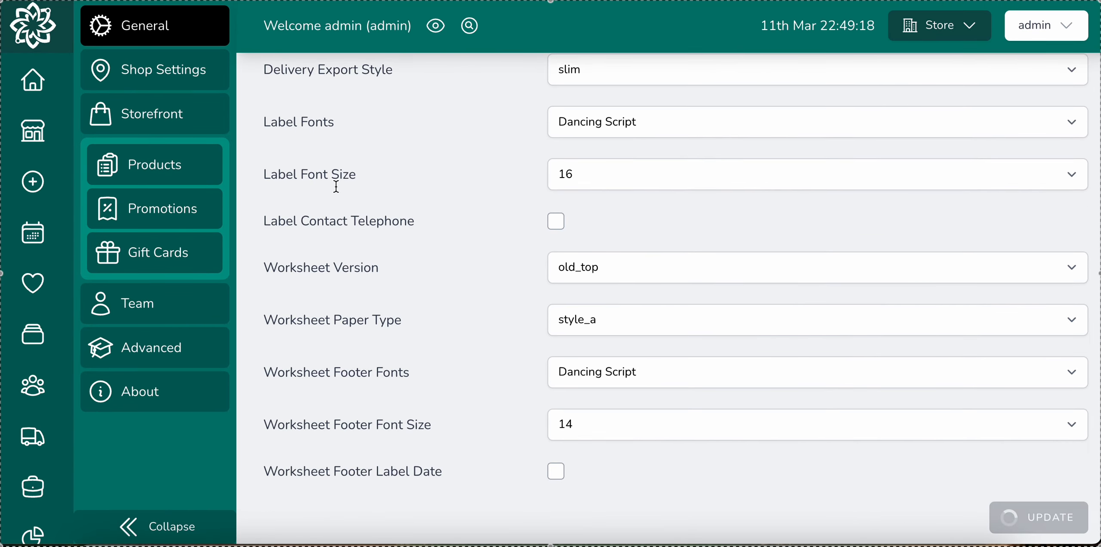
Open the printable worksheet of tomorrow's first order to check its old_top layout
left_click(33, 80)
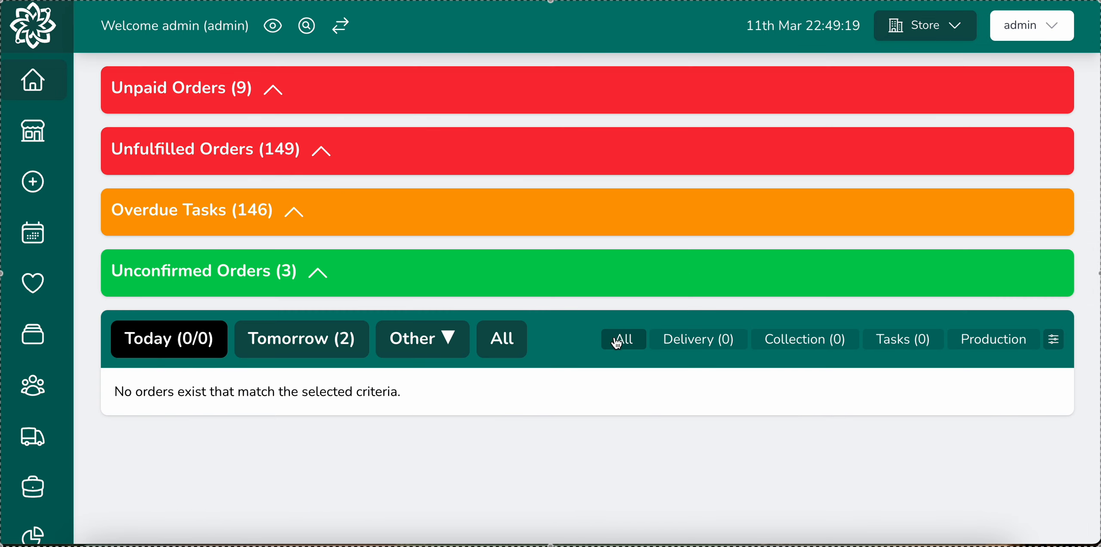
left_click(425, 355)
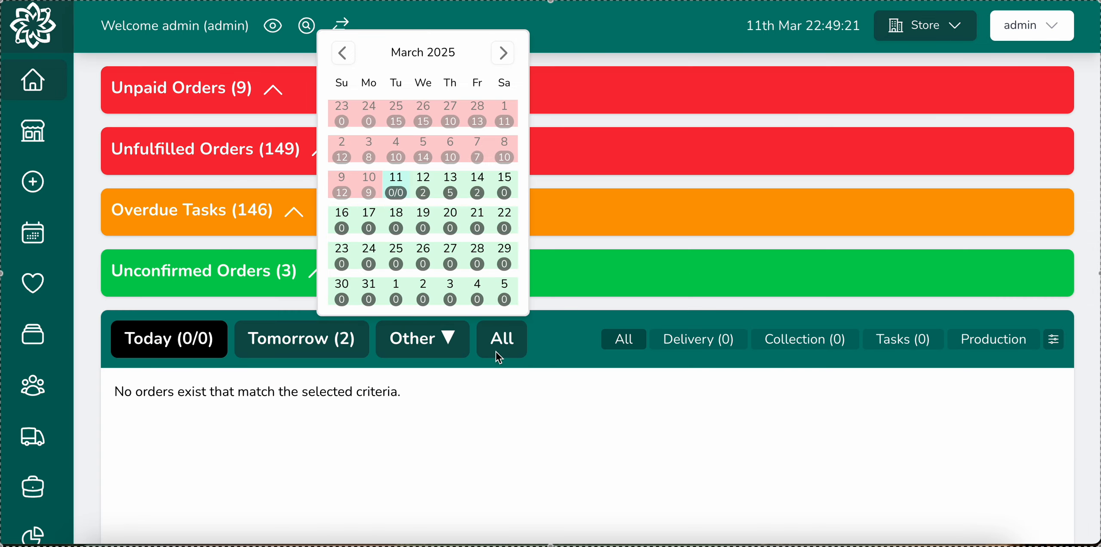
double_click(342, 350)
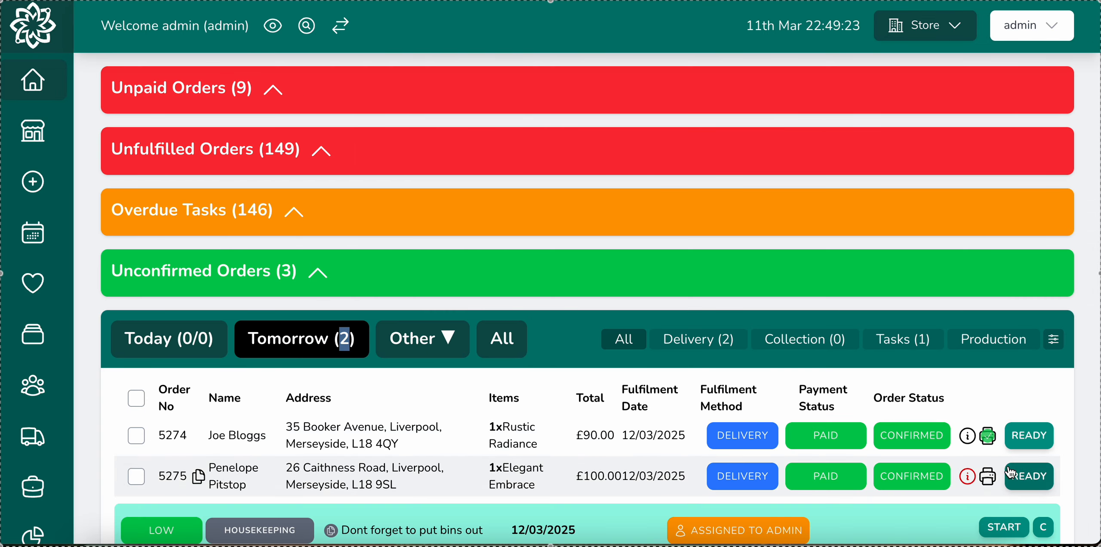
left_click(989, 436)
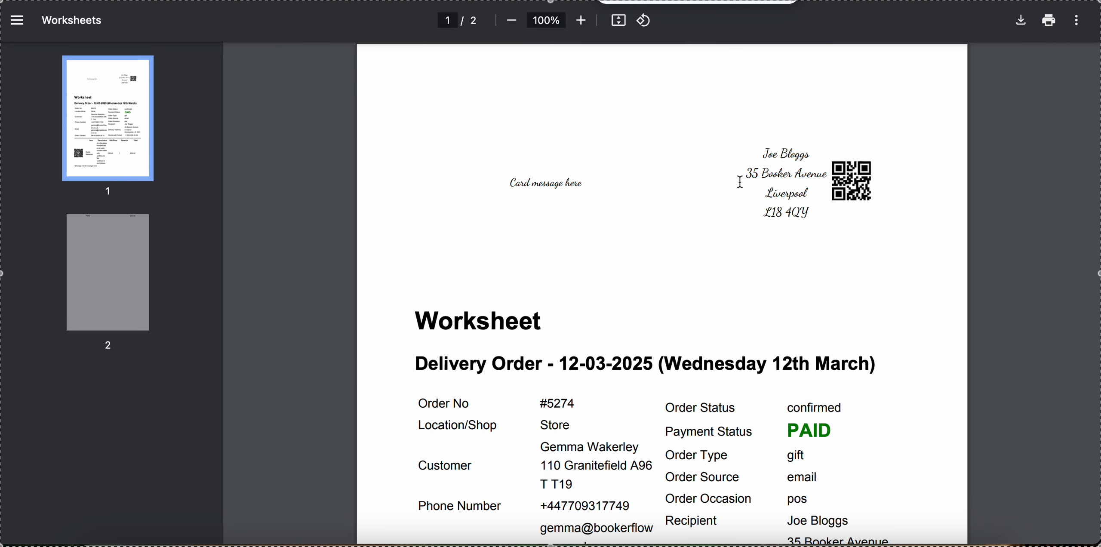